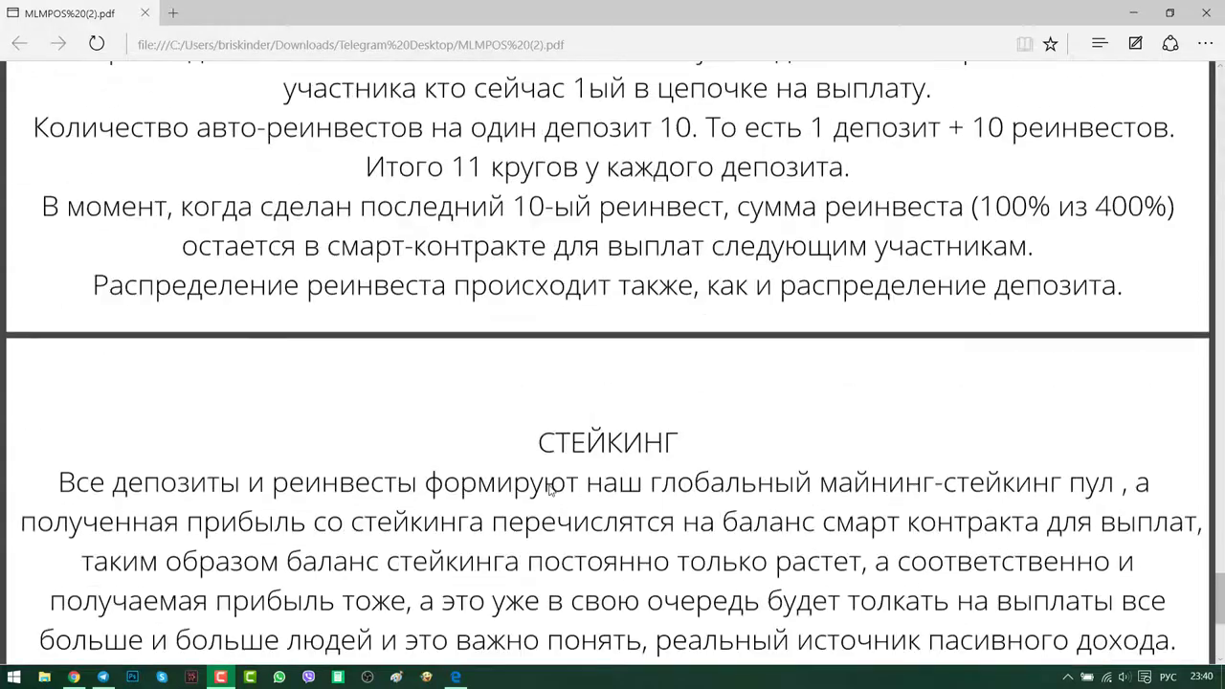
Look back through the MLMPOS PDF presentation, from the staking section up to the title page.
{"action": "scroll", "coordinate": [549, 491], "scroll_direction": "up", "scroll_amount": 15}
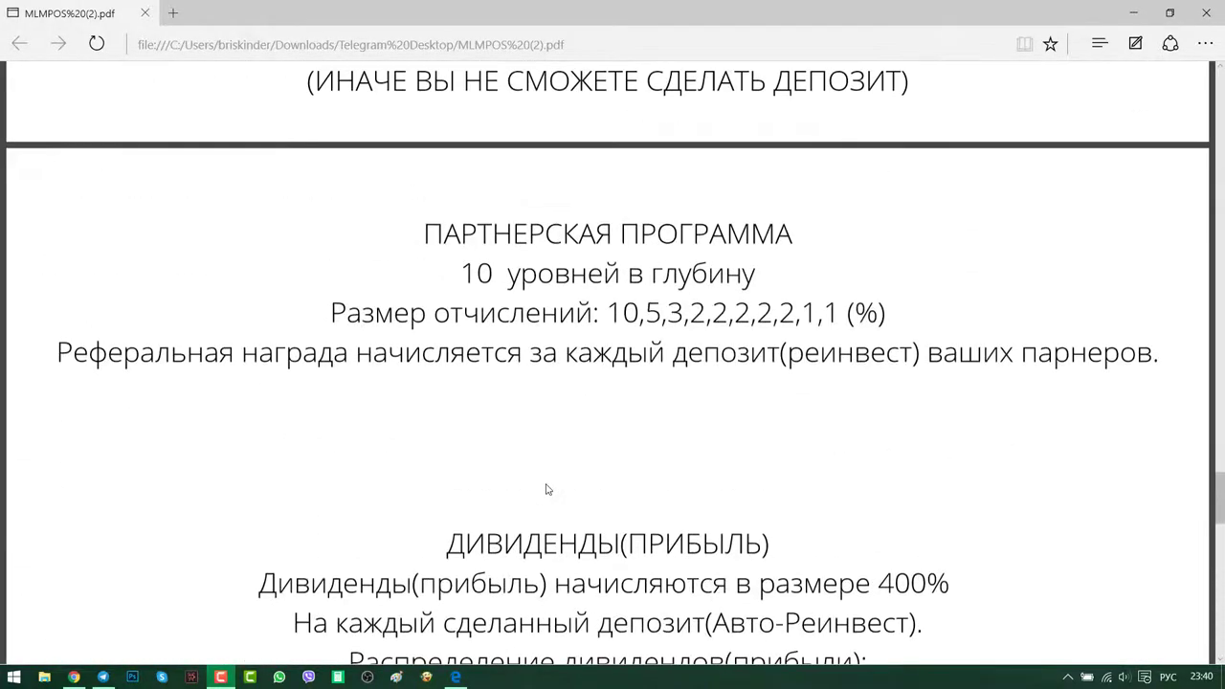
{"action": "scroll", "coordinate": [548, 489], "scroll_direction": "up", "scroll_amount": 15}
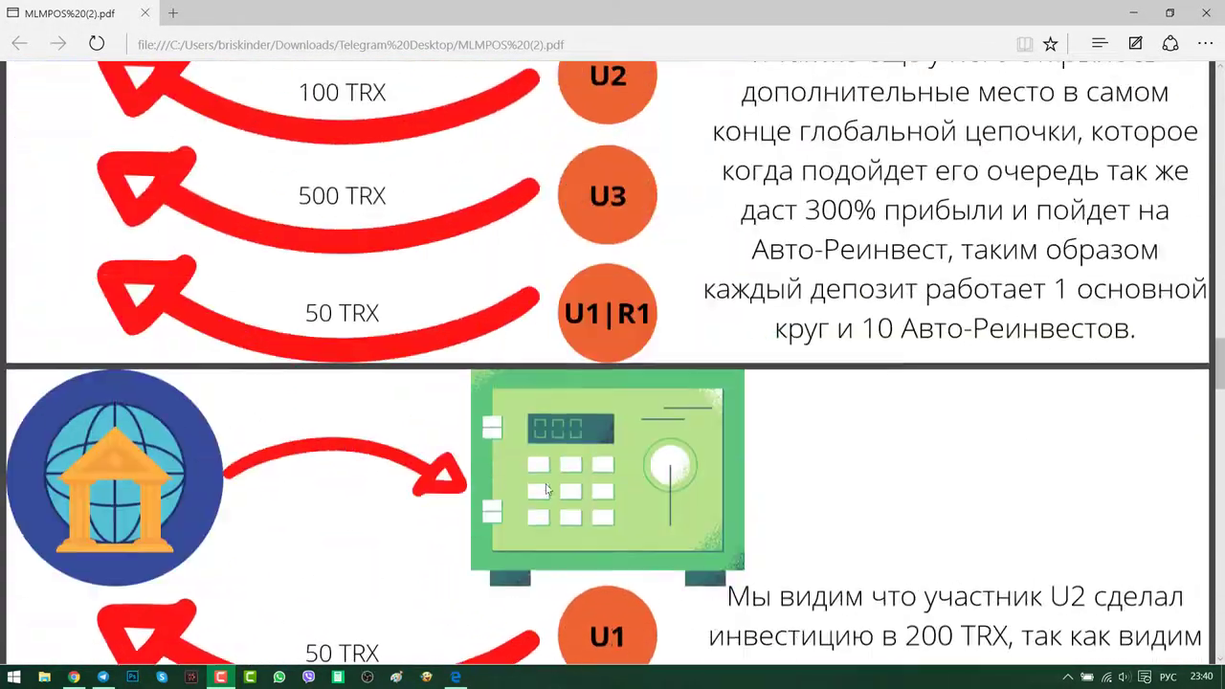
{"action": "scroll", "coordinate": [547, 489], "scroll_direction": "up", "scroll_amount": 15}
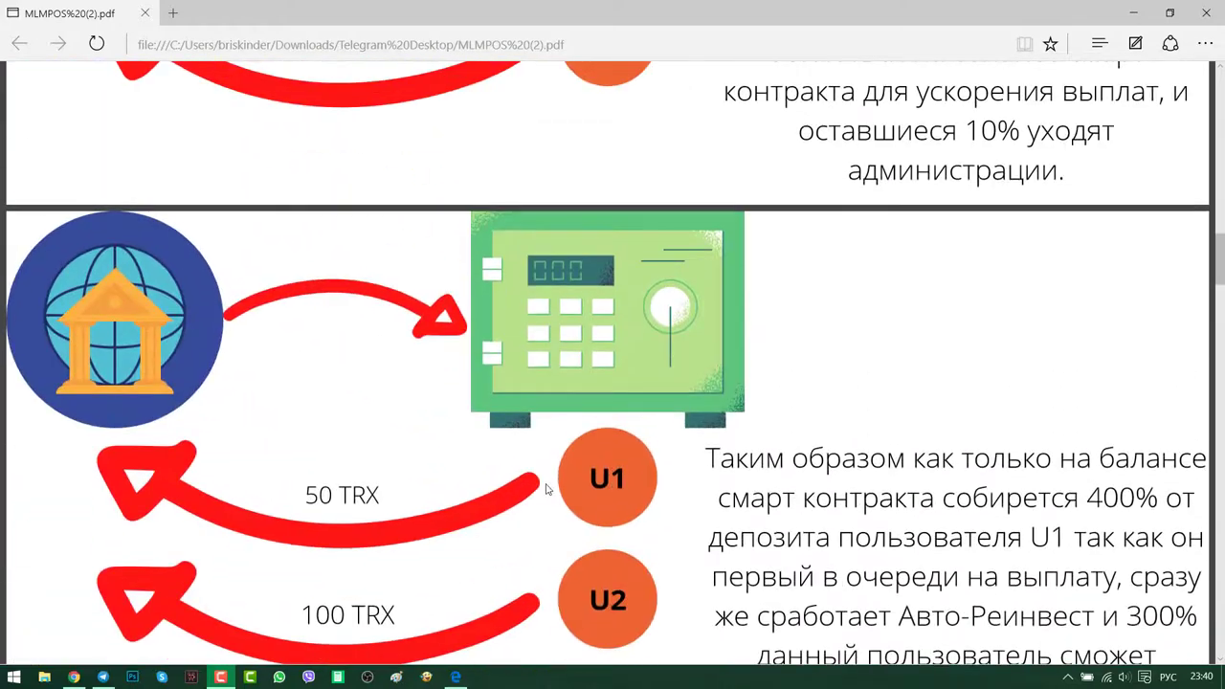
{"action": "scroll", "coordinate": [548, 490], "scroll_direction": "up", "scroll_amount": 15}
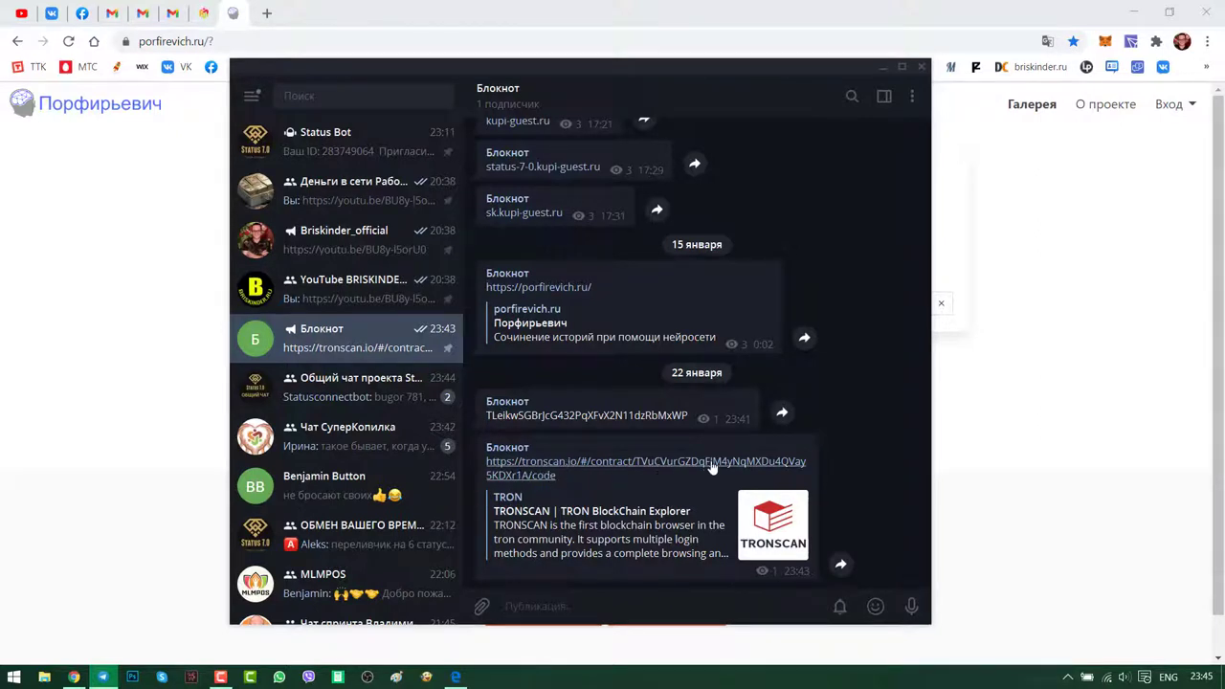
Open the MLMPOS contract page from the saved TRONSCAN link in Telegram and check the TRX balance in the TronLink wallet.
{"action": "left_click", "coordinate": [622, 469]}
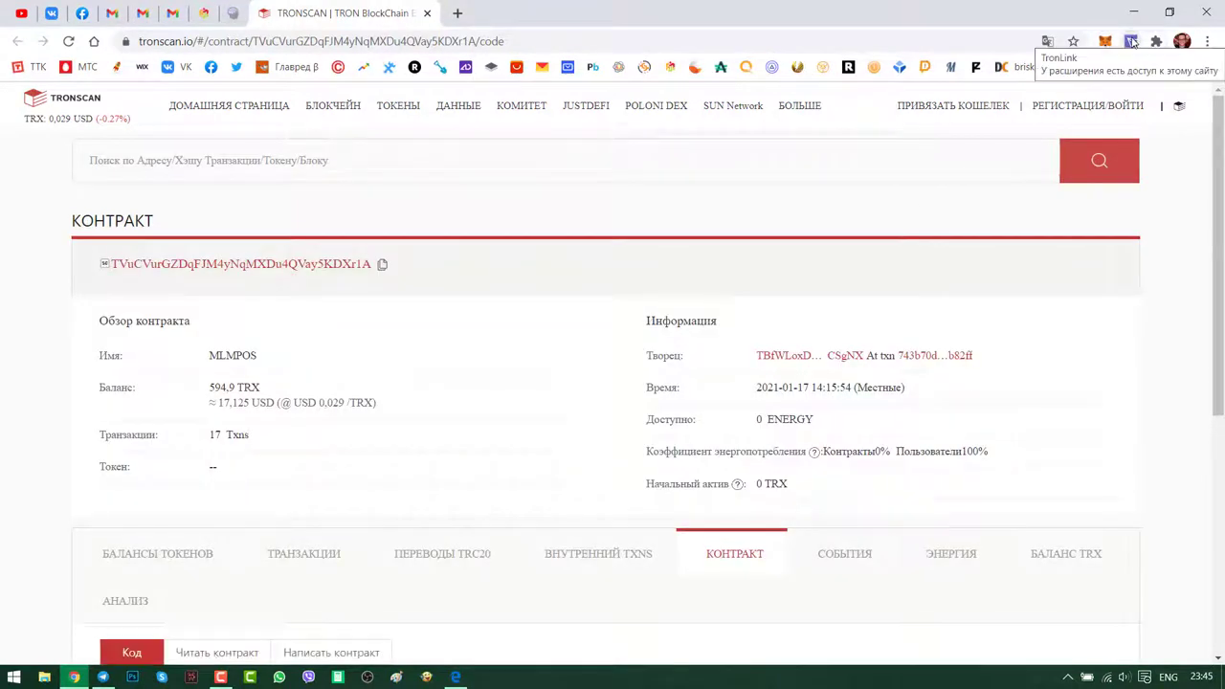
{"action": "left_click", "coordinate": [1132, 41]}
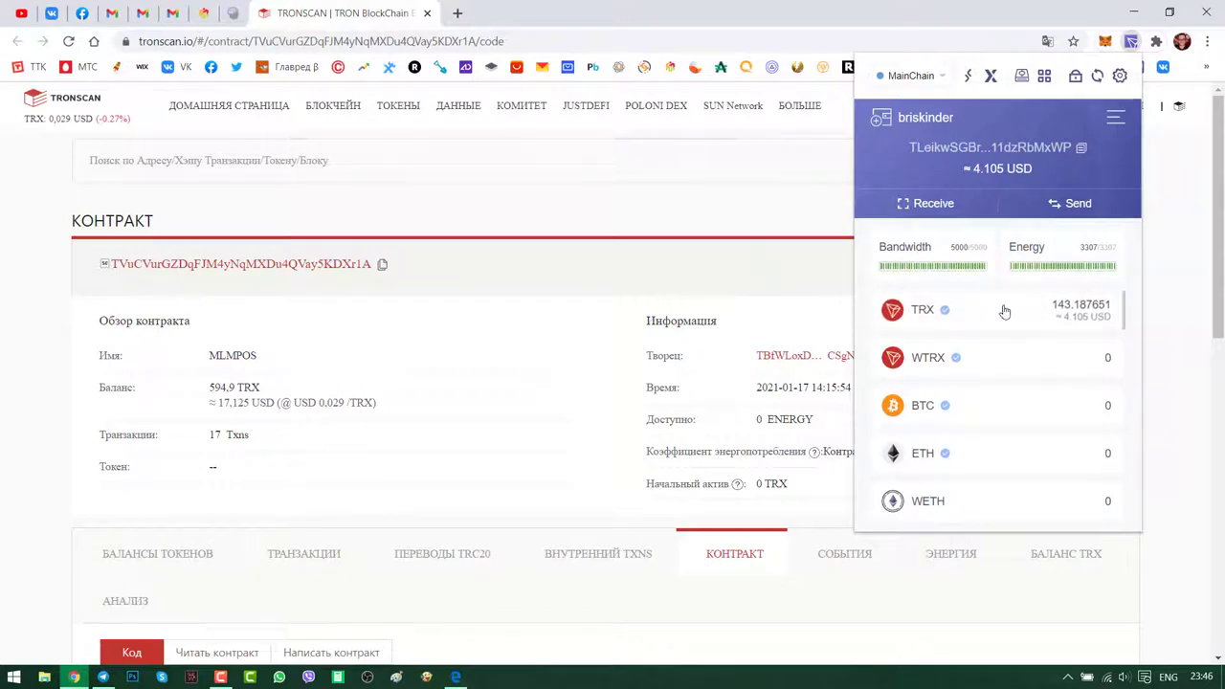
{"action": "left_click", "coordinate": [753, 274]}
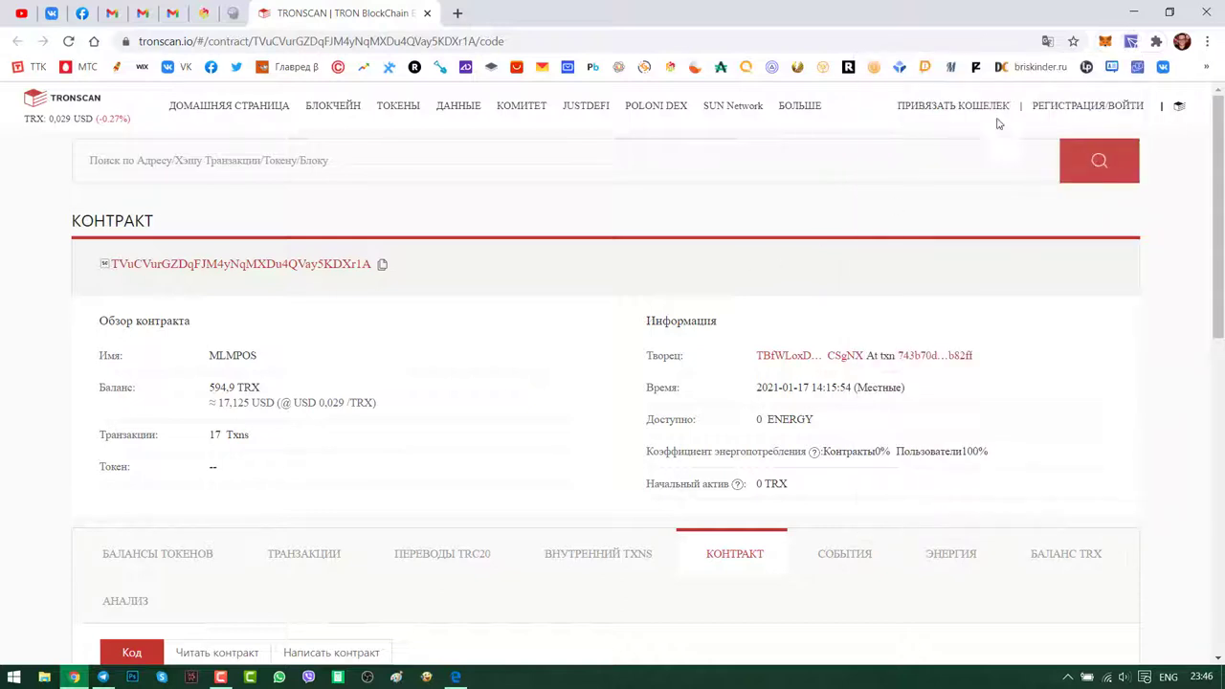
Connect the wallet to TRONSCAN using Tronlink as the connection method.
{"action": "left_click", "coordinate": [938, 107]}
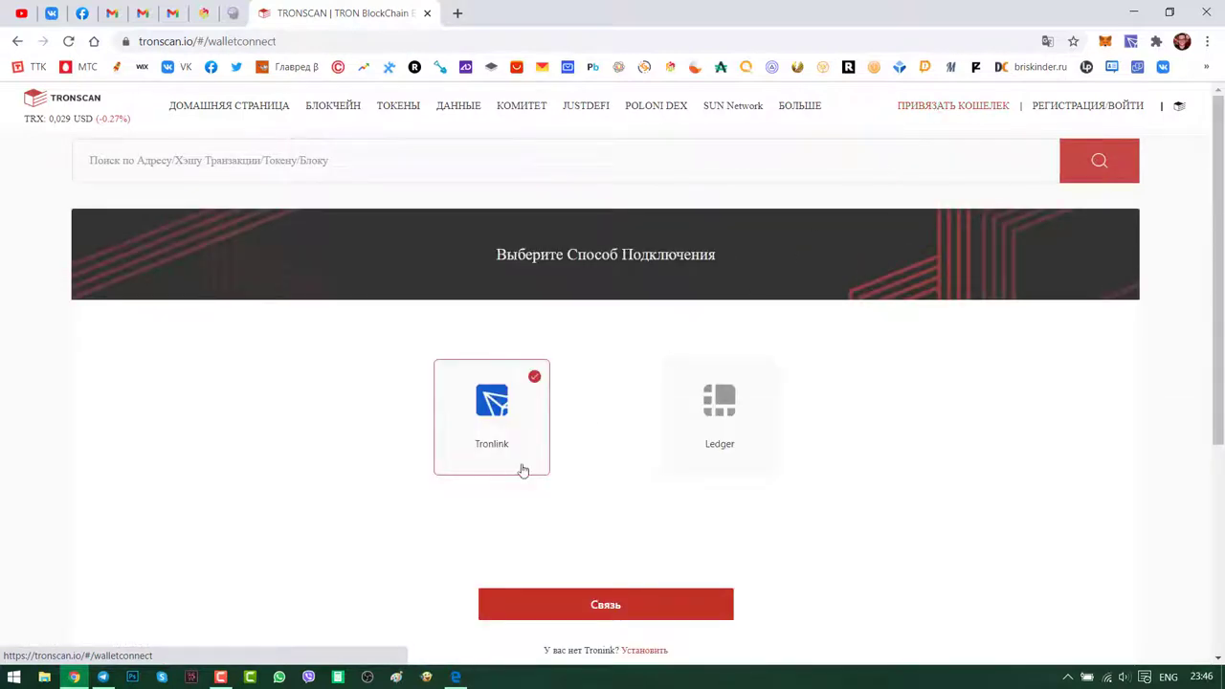
{"action": "left_click", "coordinate": [500, 432]}
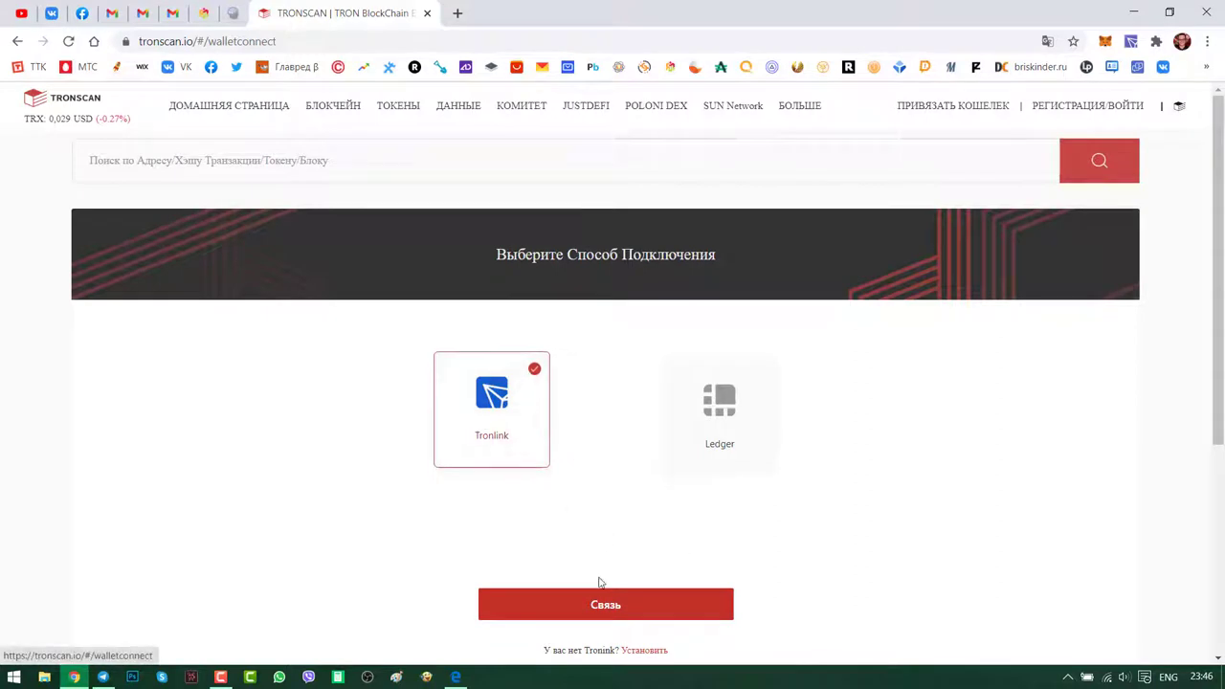
{"action": "left_click", "coordinate": [604, 611]}
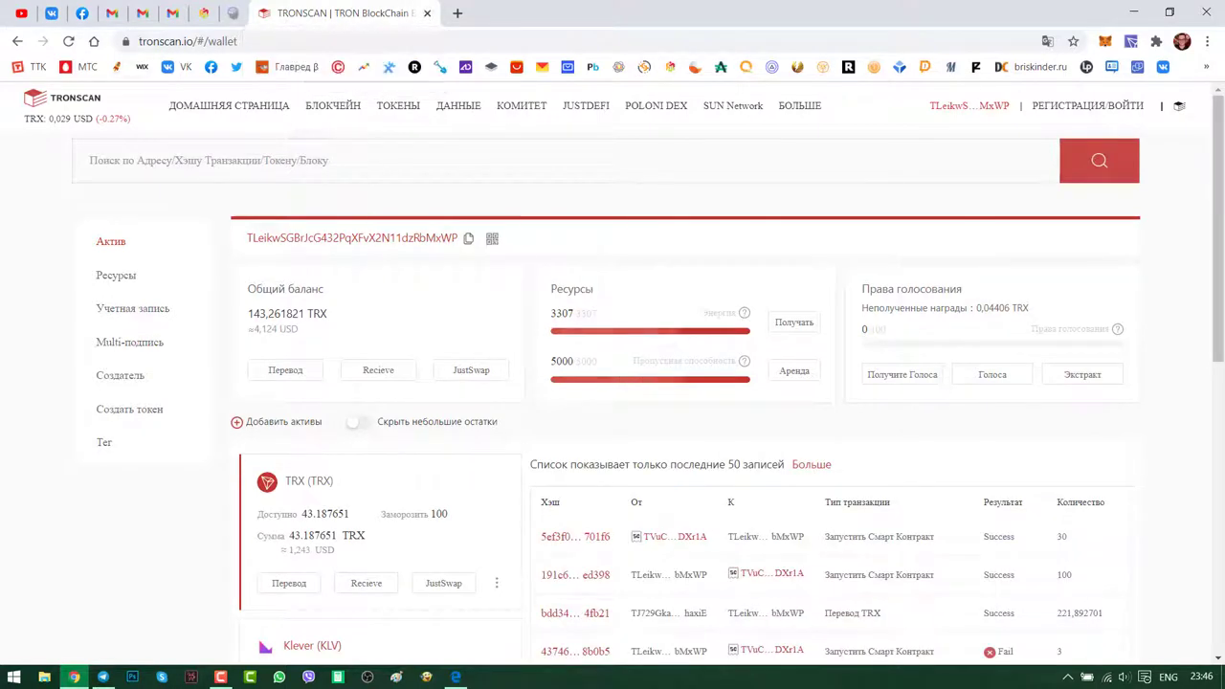
Reopen the MLMPOS contract from the saved Telegram link and show its write-contract functions.
{"action": "left_click", "coordinate": [102, 678]}
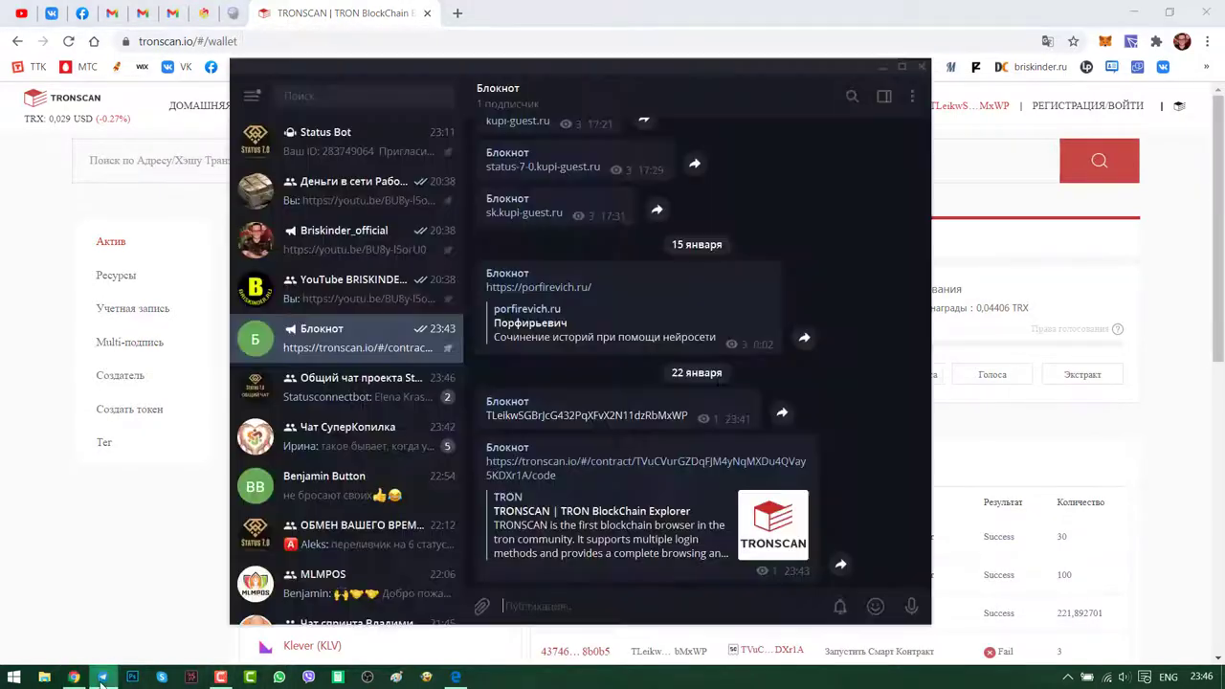
{"action": "left_click", "coordinate": [562, 469]}
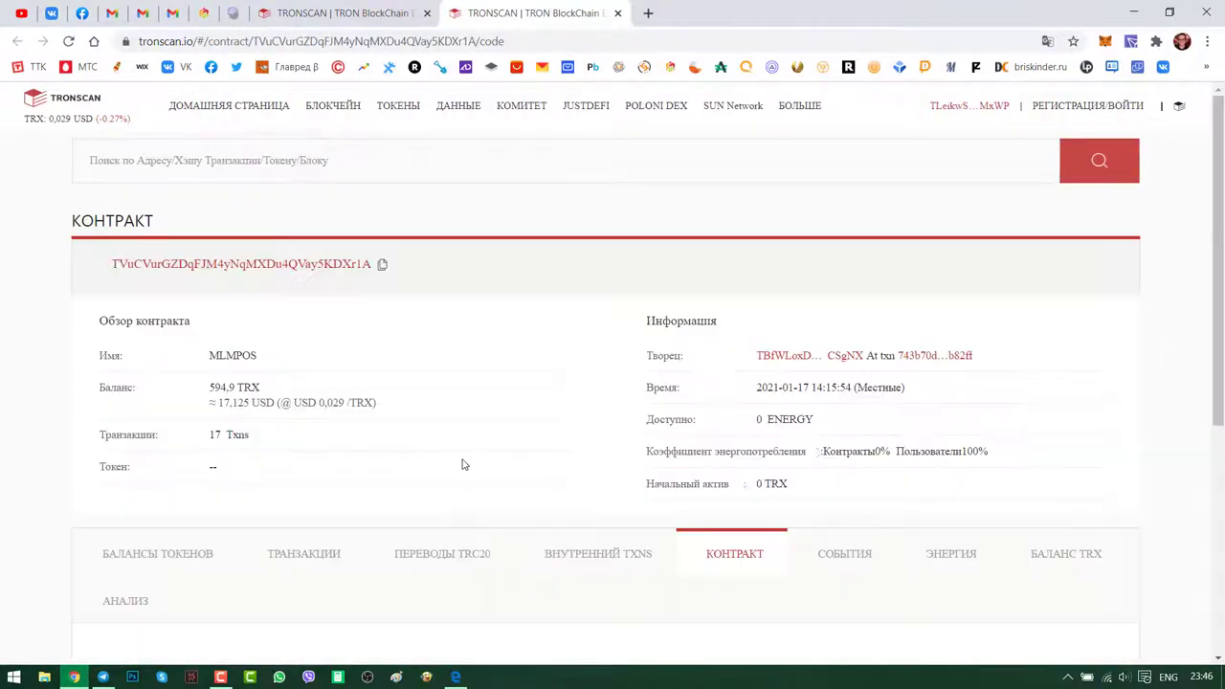
{"action": "scroll", "coordinate": [463, 464], "scroll_direction": "down", "scroll_amount": 3}
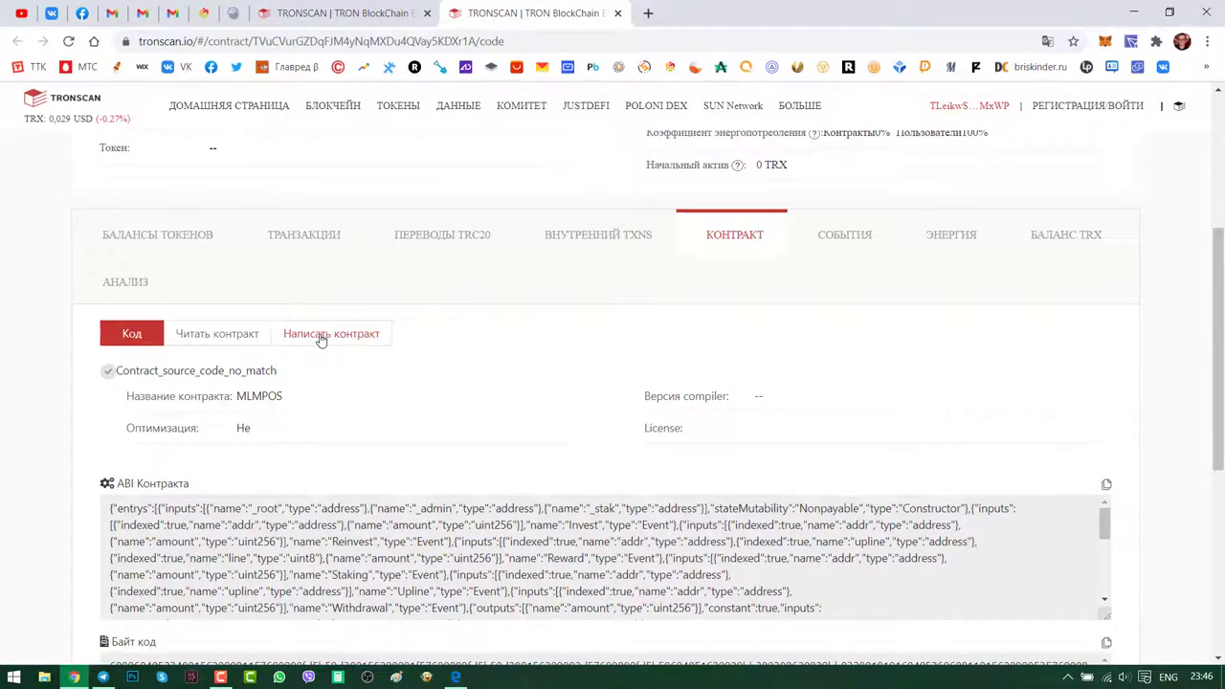
{"action": "left_click", "coordinate": [322, 335]}
{"action": "scroll", "coordinate": [287, 474], "scroll_direction": "down", "scroll_amount": 3}
Copy the upline wallet address from the Telegram note into the deposit function's upline address field.
{"action": "left_click", "coordinate": [176, 333]}
{"action": "left_click", "coordinate": [176, 333]}
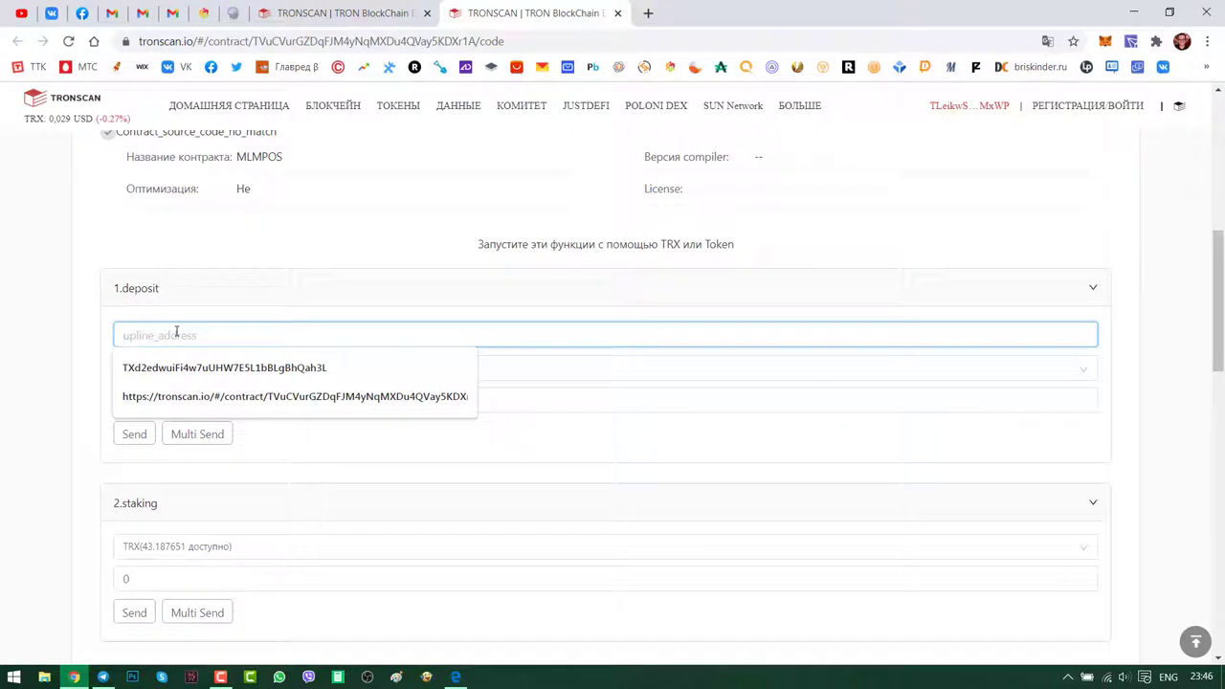
{"action": "left_click", "coordinate": [103, 677]}
{"action": "left_click_drag", "start_coordinate": [688, 415], "coordinate": [491, 416]}
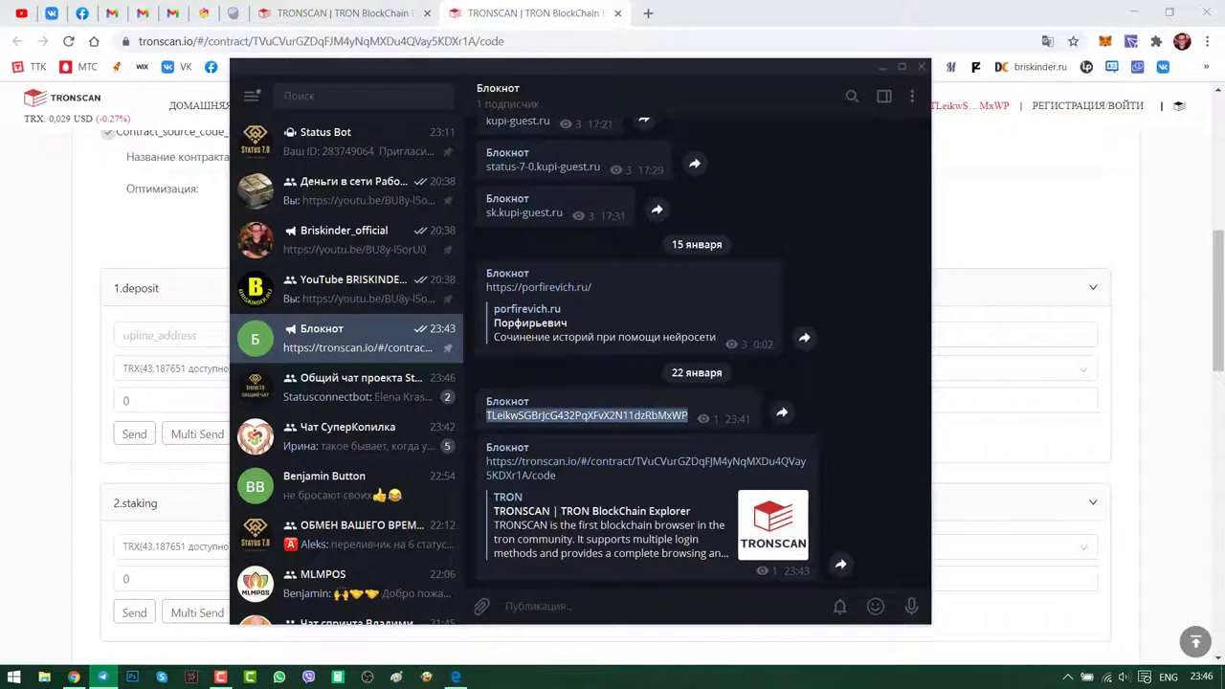
{"action": "right_click", "coordinate": [498, 420]}
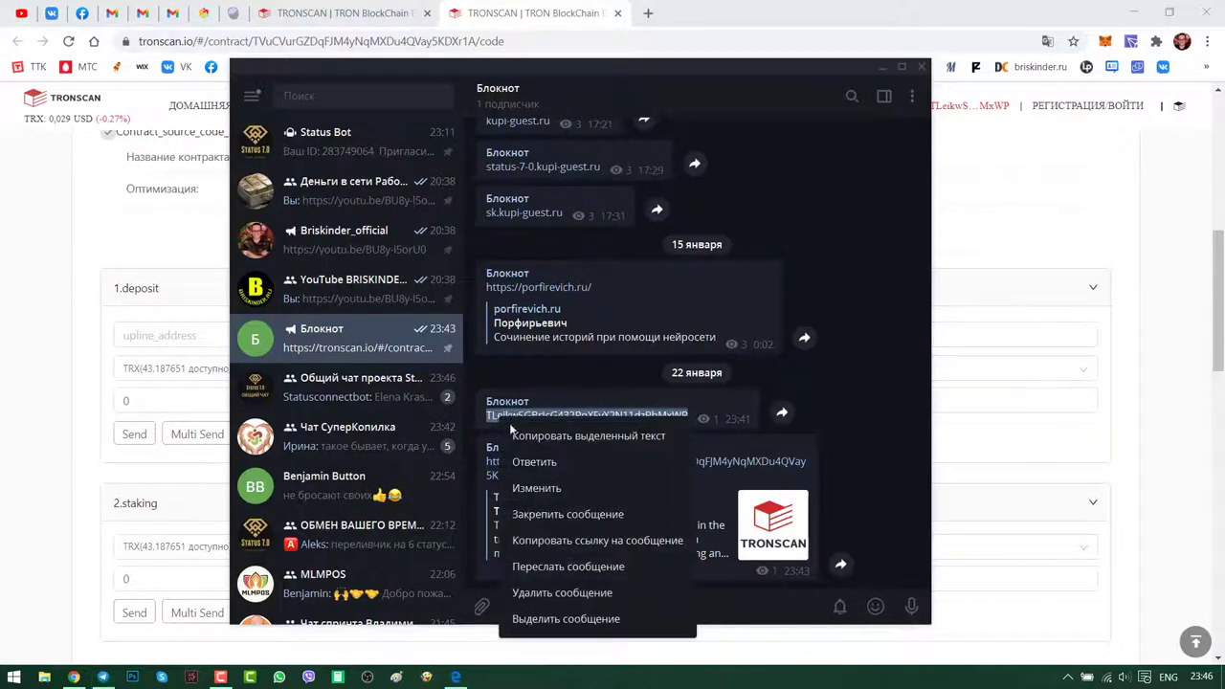
{"action": "left_click", "coordinate": [548, 437]}
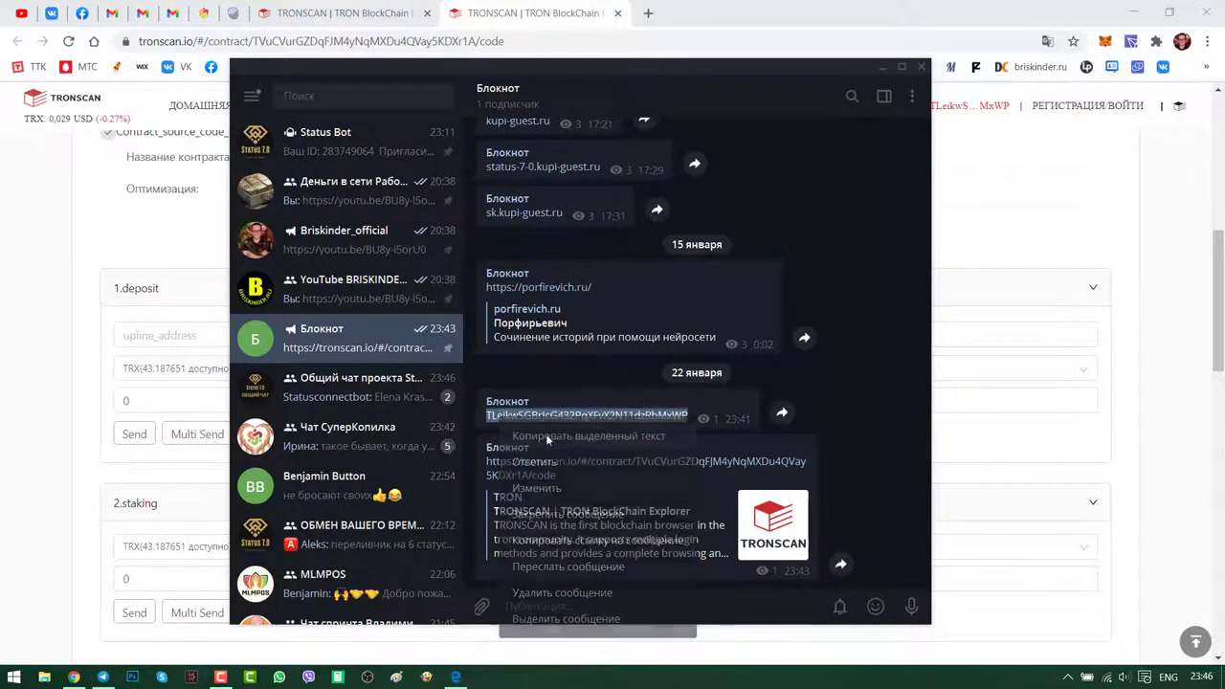
{"action": "left_click", "coordinate": [883, 66]}
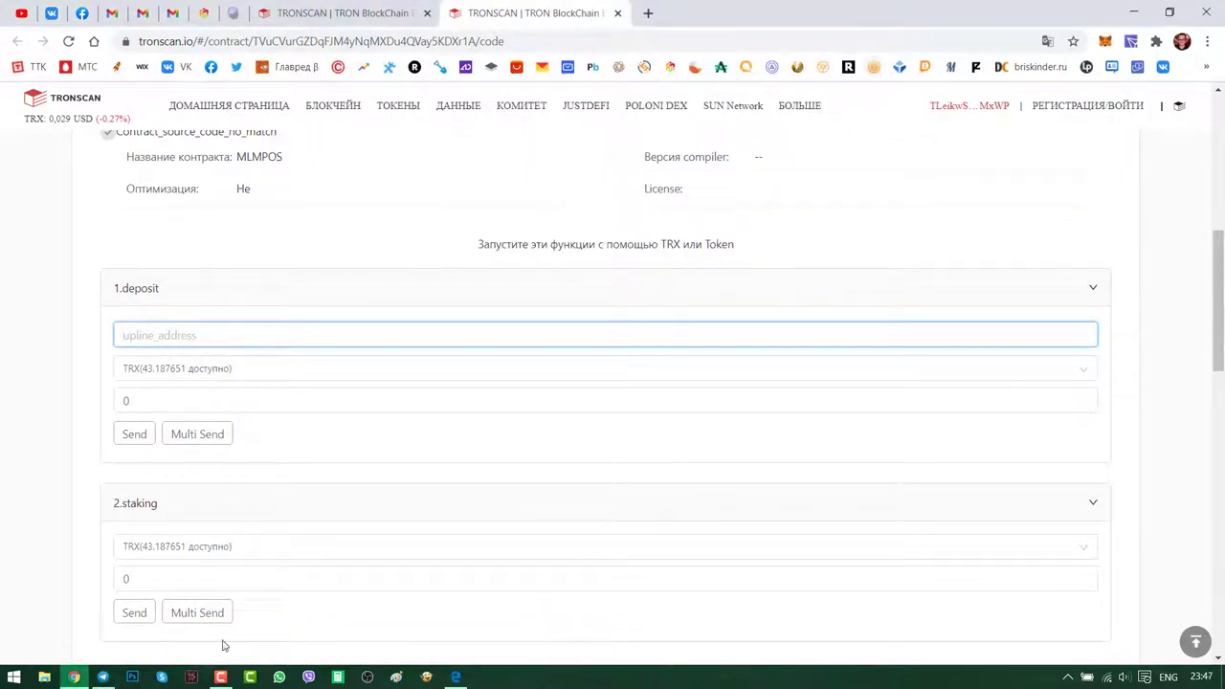
{"action": "right_click", "coordinate": [130, 333]}
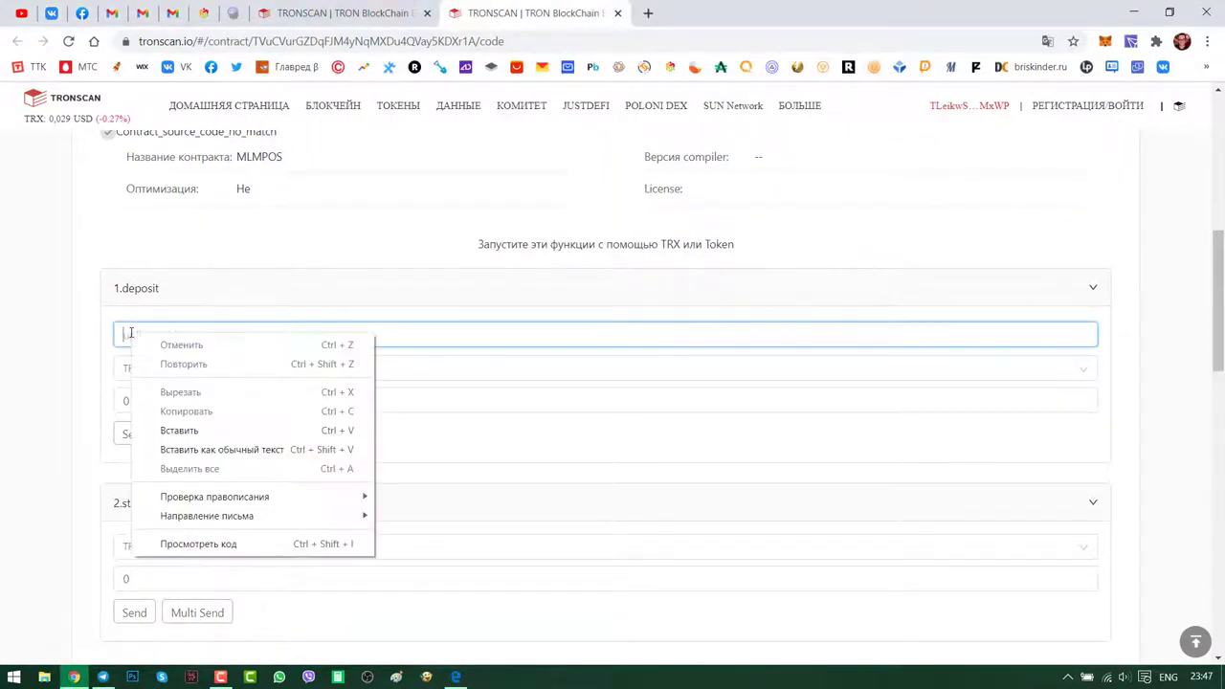
{"action": "left_click", "coordinate": [202, 430]}
Set the deposit function's amount to 100 TRX and check the available funds in the TronLink wallet.
{"action": "left_click", "coordinate": [128, 403]}
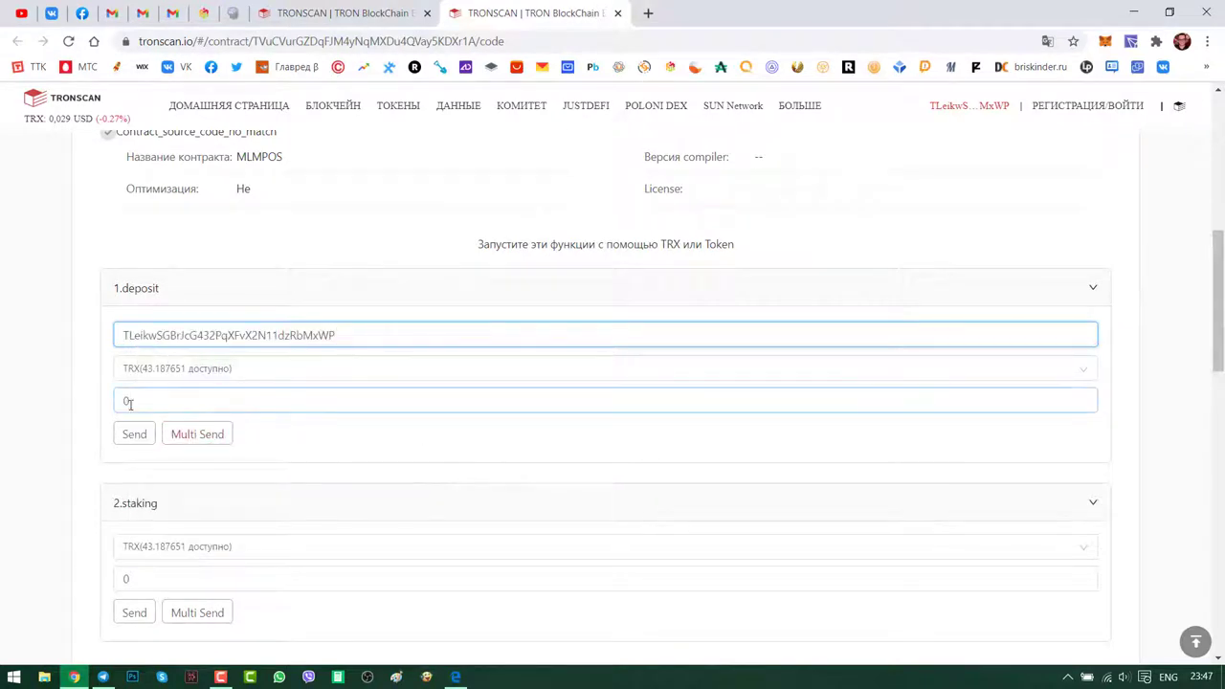
{"action": "left_click_drag", "start_coordinate": [134, 402], "coordinate": [102, 404]}
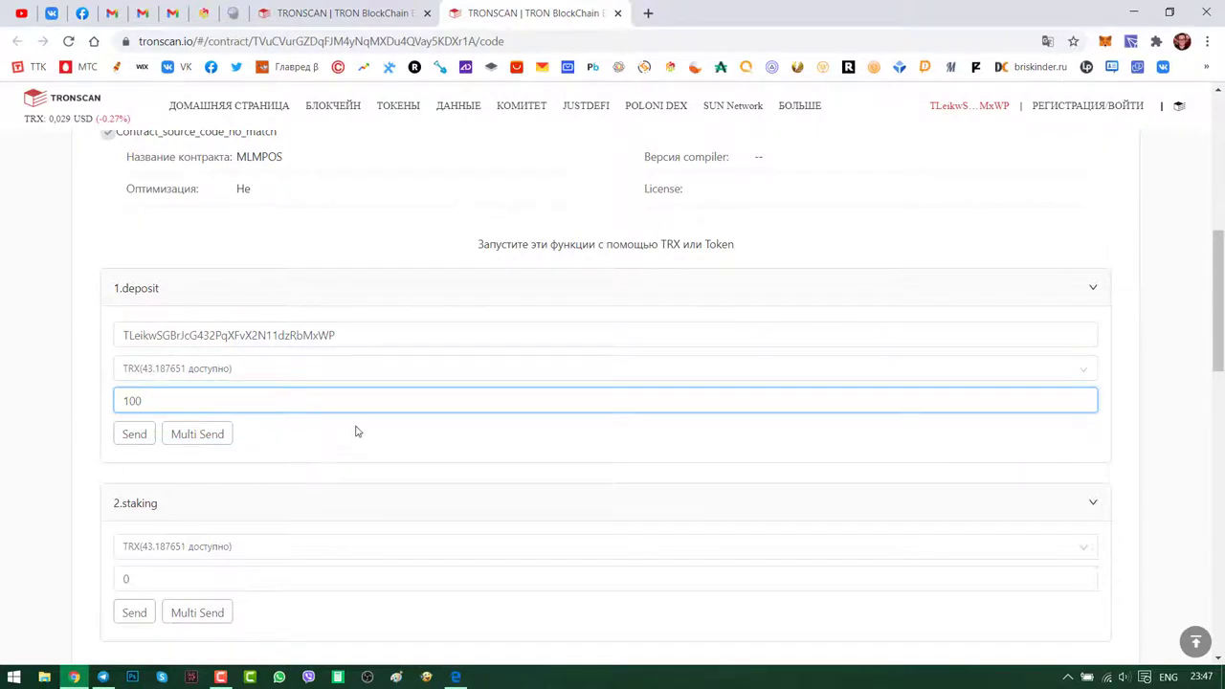
{"action": "left_click", "coordinate": [1132, 43]}
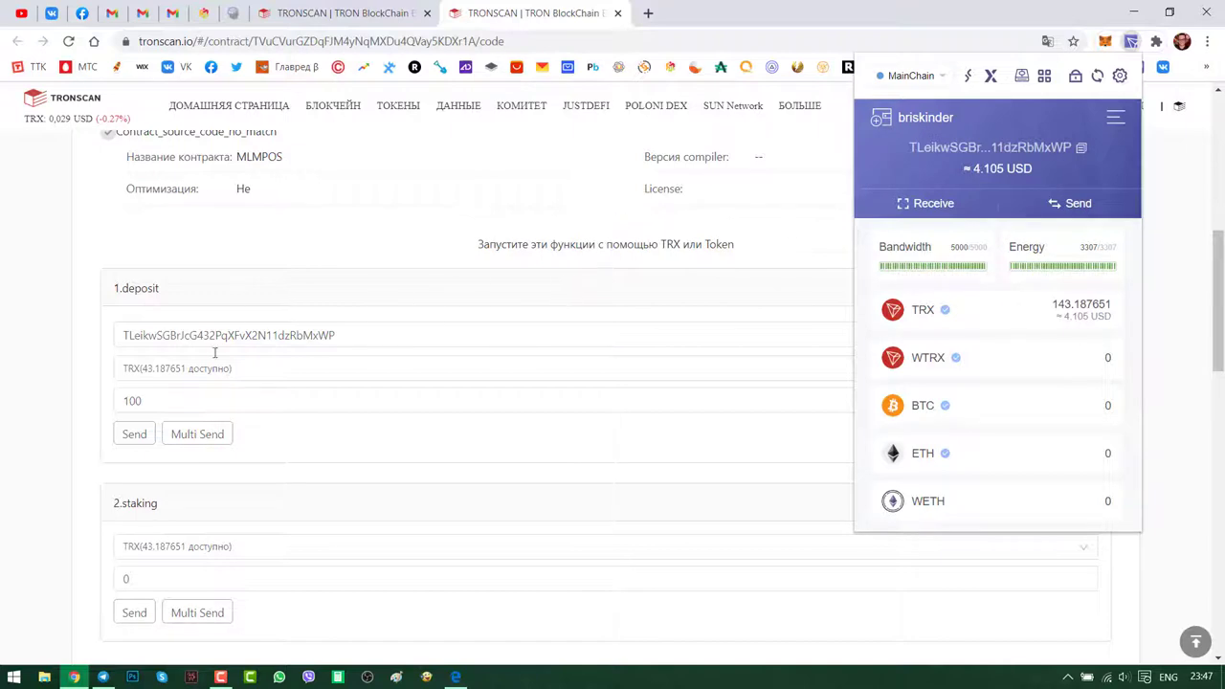
{"action": "left_click", "coordinate": [126, 437]}
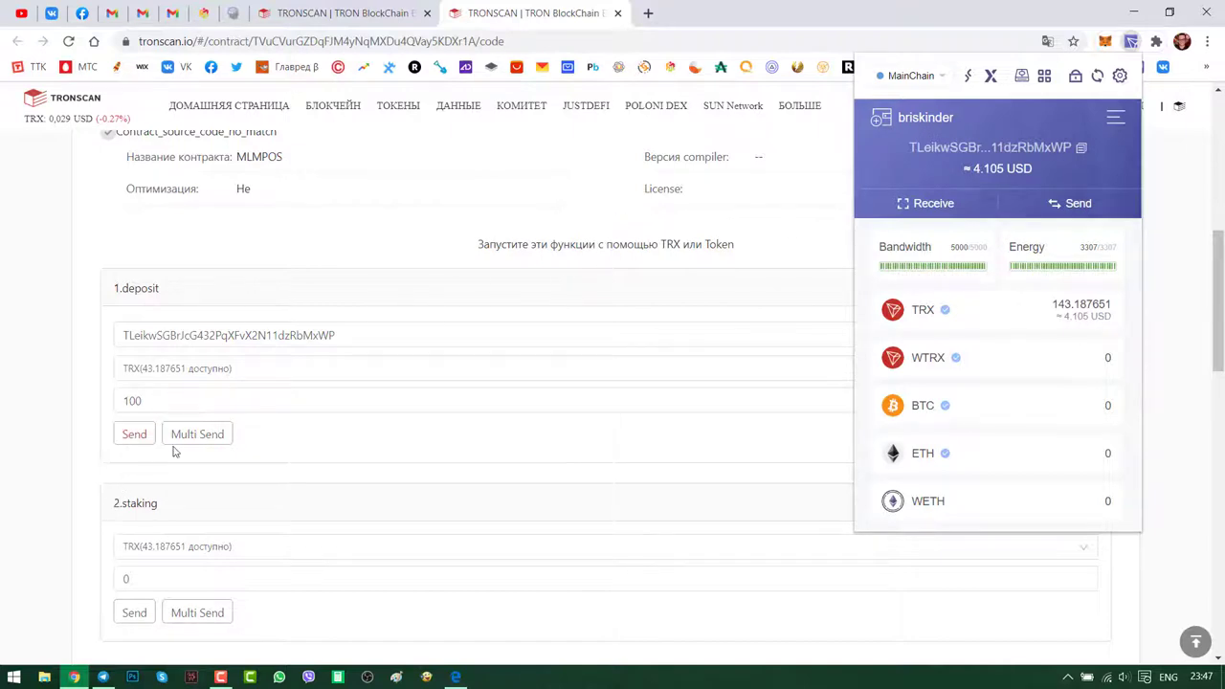
{"action": "left_click", "coordinate": [320, 434]}
Send the contract's withdrawal function and accept the signature request in TronLink.
{"action": "scroll", "coordinate": [319, 434], "scroll_direction": "down", "scroll_amount": 12}
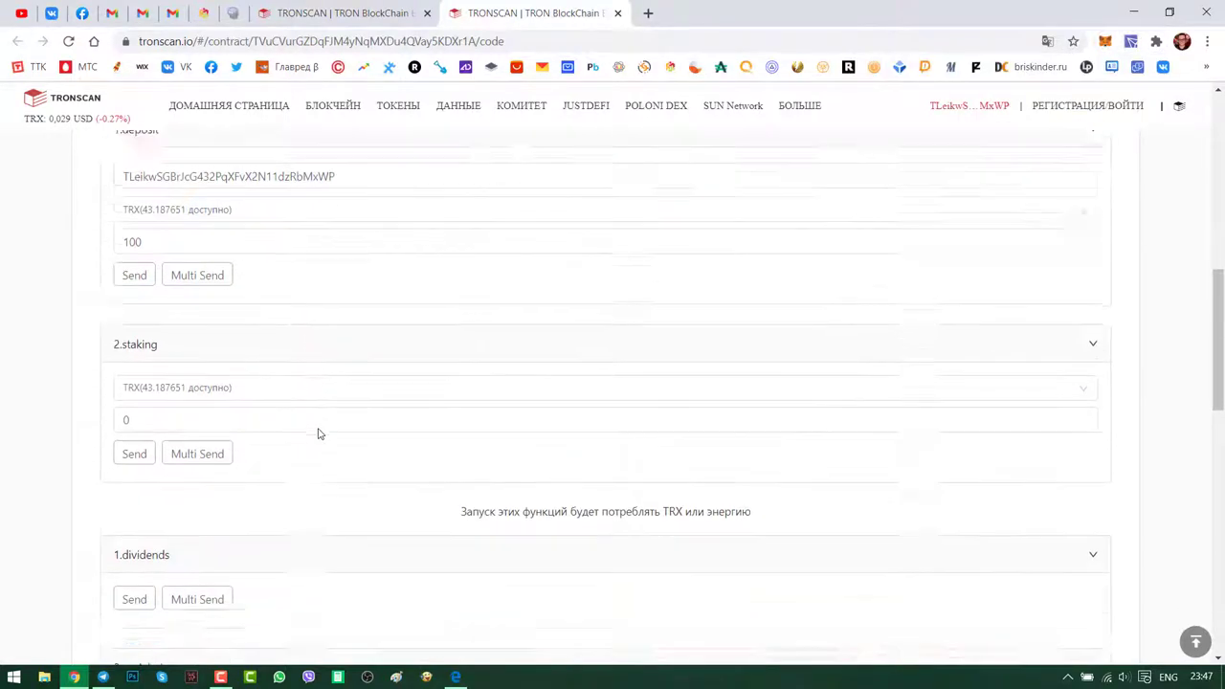
{"action": "scroll", "coordinate": [320, 436], "scroll_direction": "down", "scroll_amount": 4}
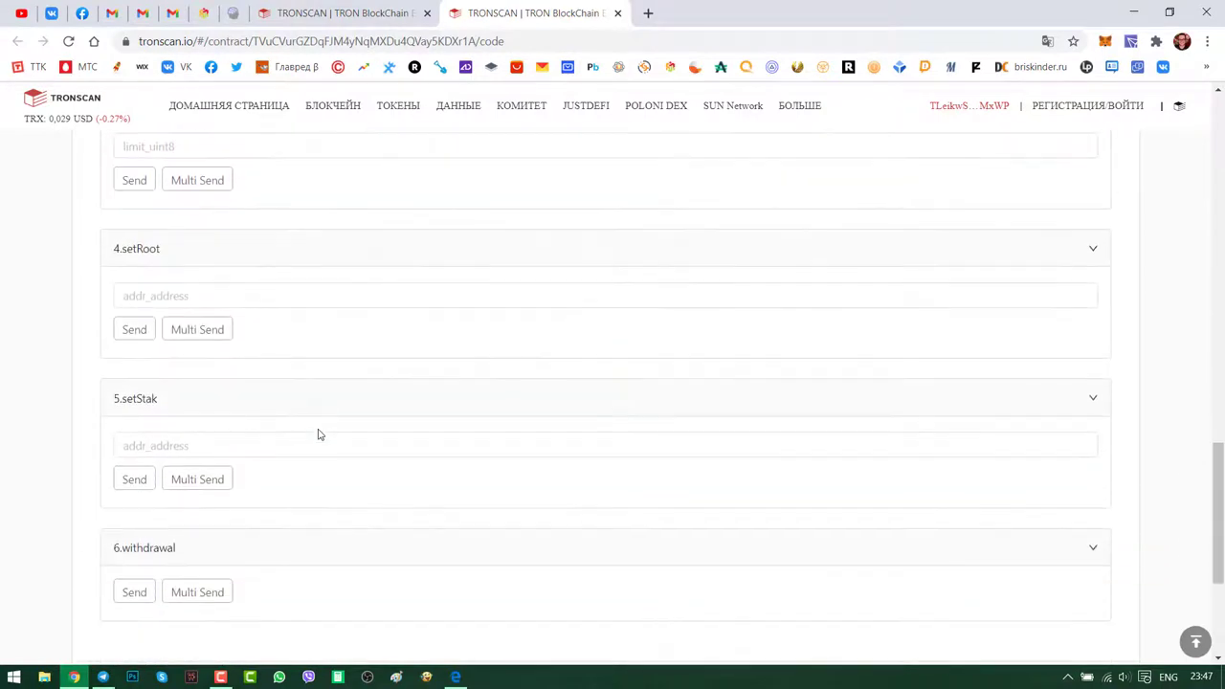
{"action": "scroll", "coordinate": [320, 435], "scroll_direction": "up", "scroll_amount": 1}
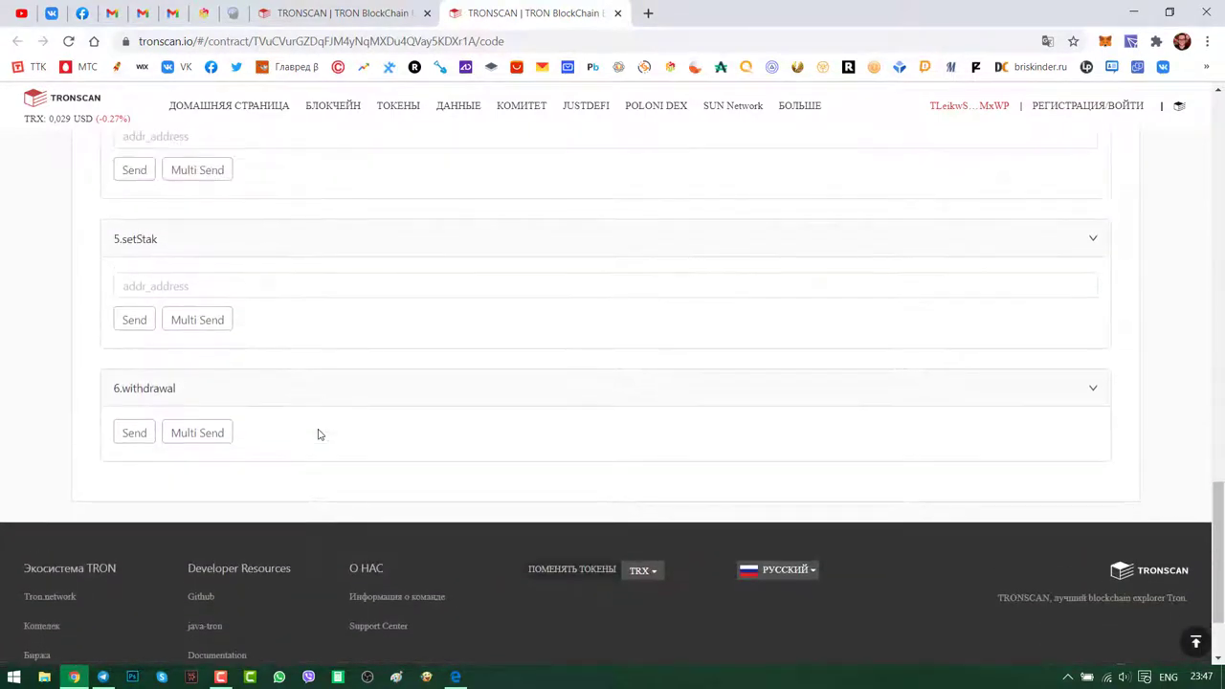
{"action": "left_click", "coordinate": [123, 435]}
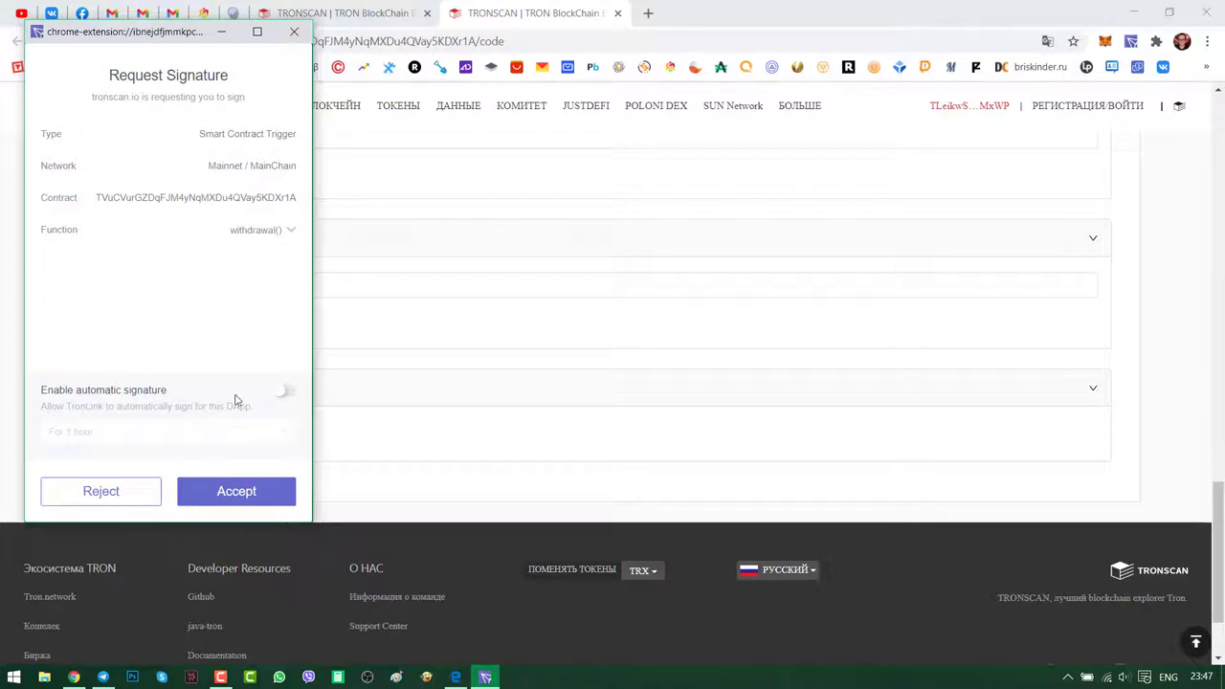
{"action": "left_click", "coordinate": [237, 493]}
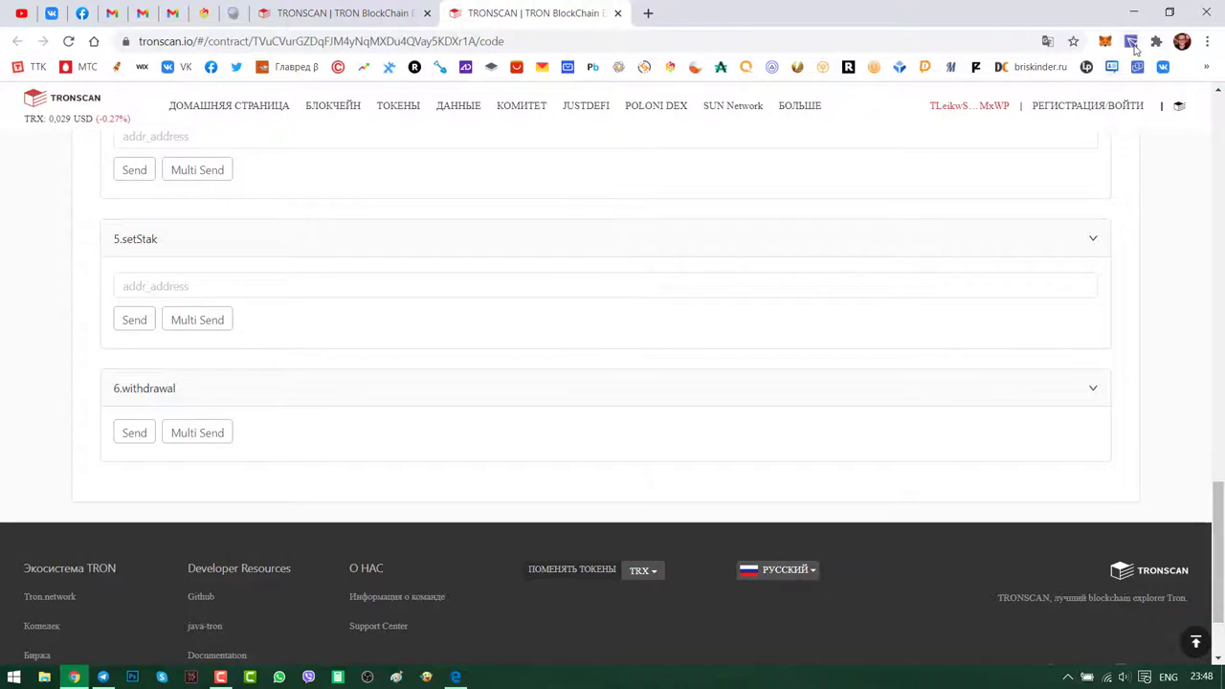
Check the TRX balance and transaction history in the TronLink wallet.
{"action": "left_click", "coordinate": [1131, 43]}
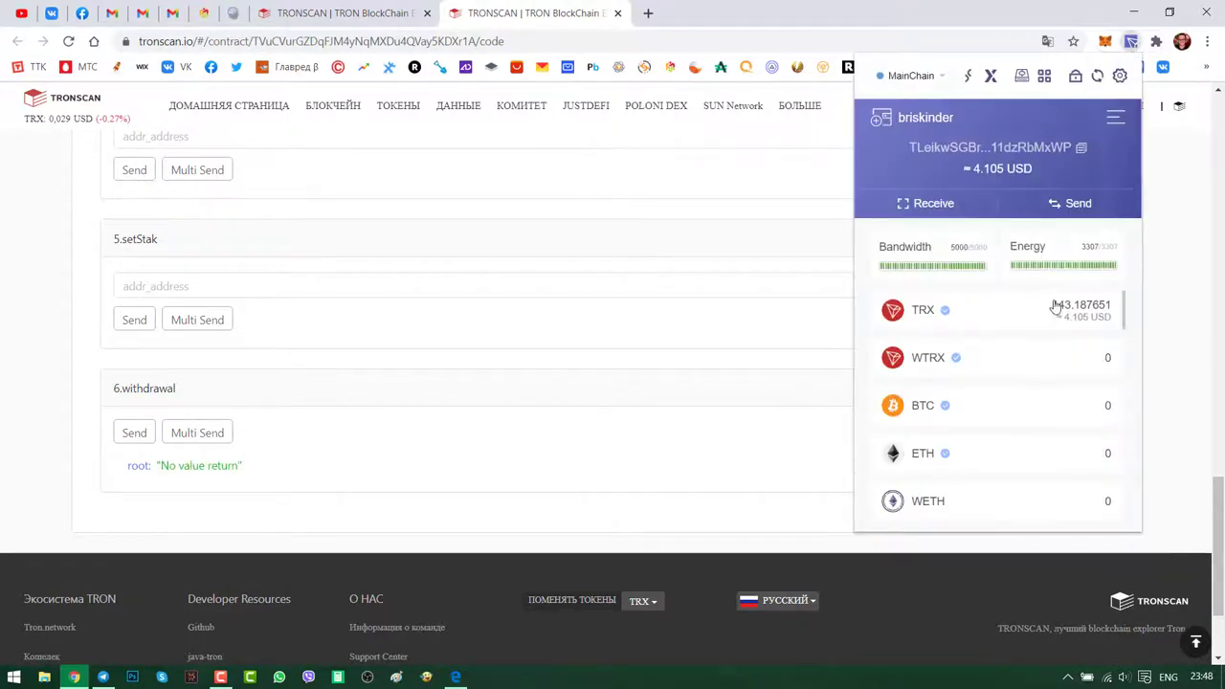
{"action": "left_click", "coordinate": [989, 318]}
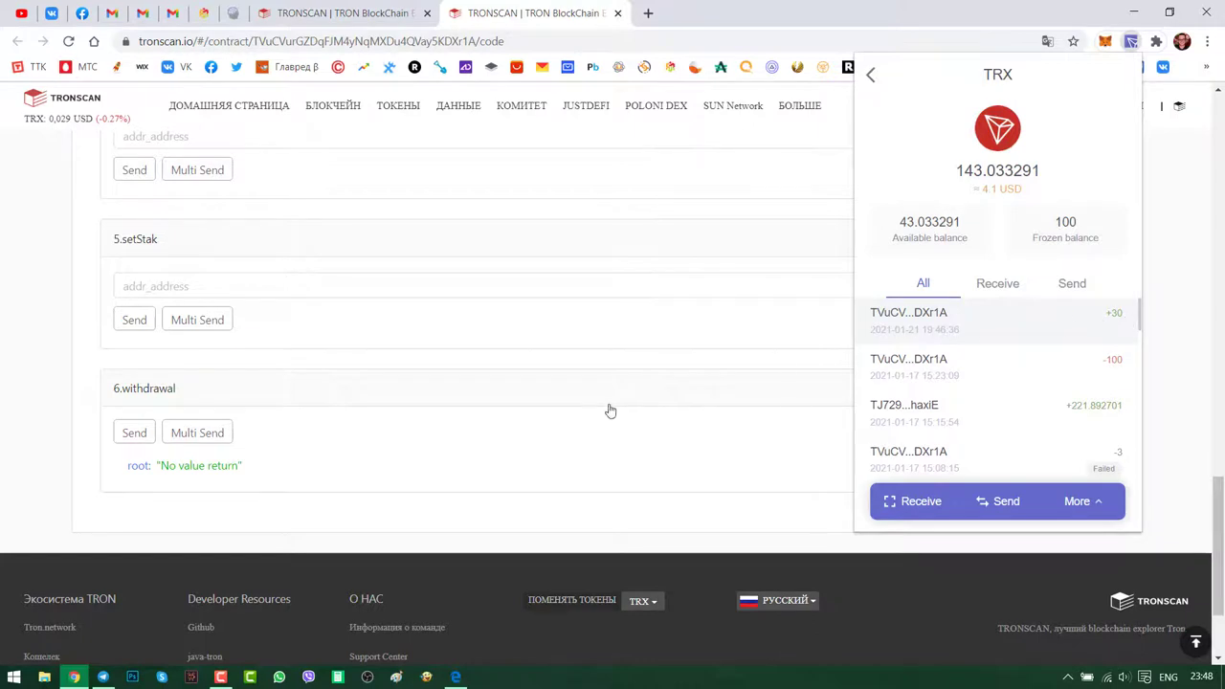
{"action": "left_click", "coordinate": [334, 457]}
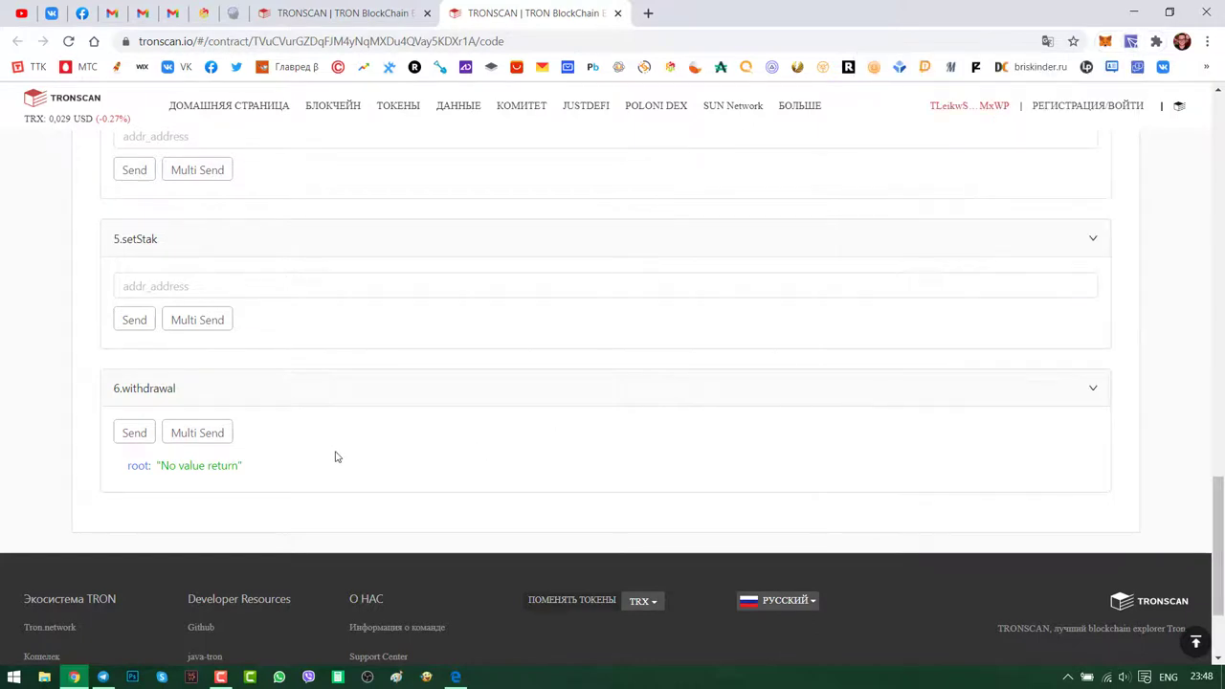
Review the MLMPOS contract overview, and switch to the MLMPOS PDF presentation in Edge to look at its opening page.
{"action": "scroll", "coordinate": [334, 456], "scroll_direction": "up", "scroll_amount": 10}
{"action": "scroll", "coordinate": [334, 456], "scroll_direction": "up", "scroll_amount": 6}
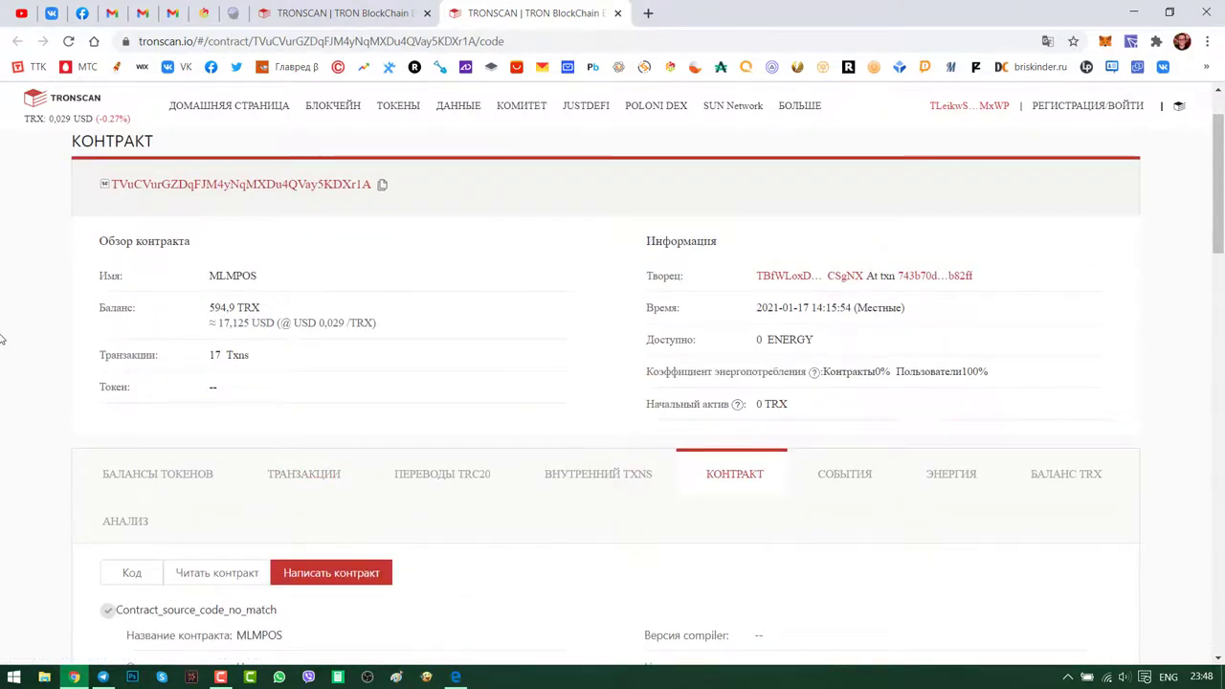
{"action": "scroll", "coordinate": [3, 340], "scroll_direction": "down", "scroll_amount": 2}
{"action": "scroll", "coordinate": [19, 422], "scroll_direction": "up", "scroll_amount": 2}
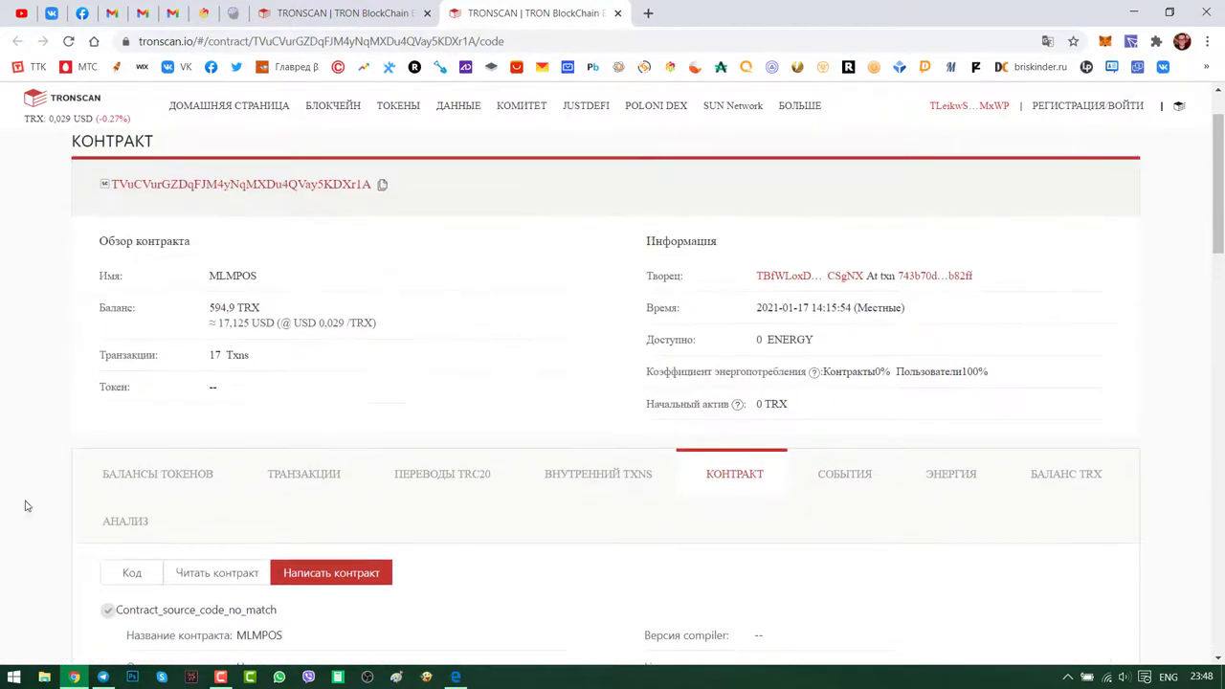
{"action": "left_click", "coordinate": [455, 677]}
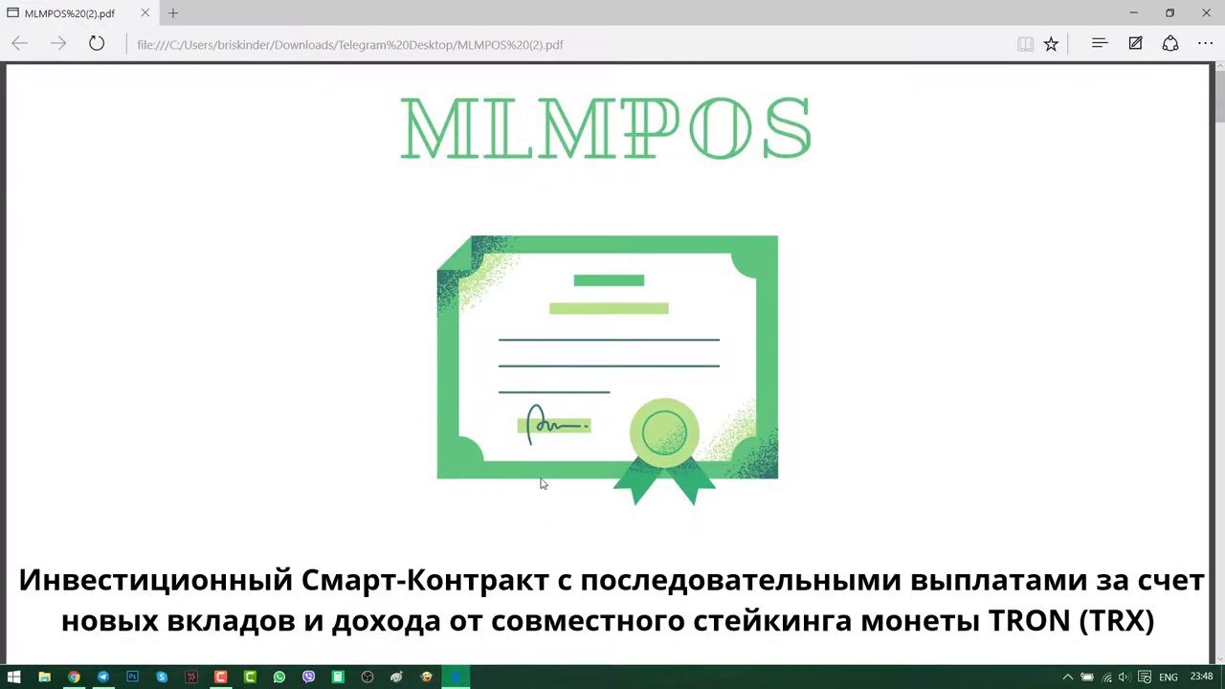
{"action": "scroll", "coordinate": [312, 376], "scroll_direction": "down", "scroll_amount": 2}
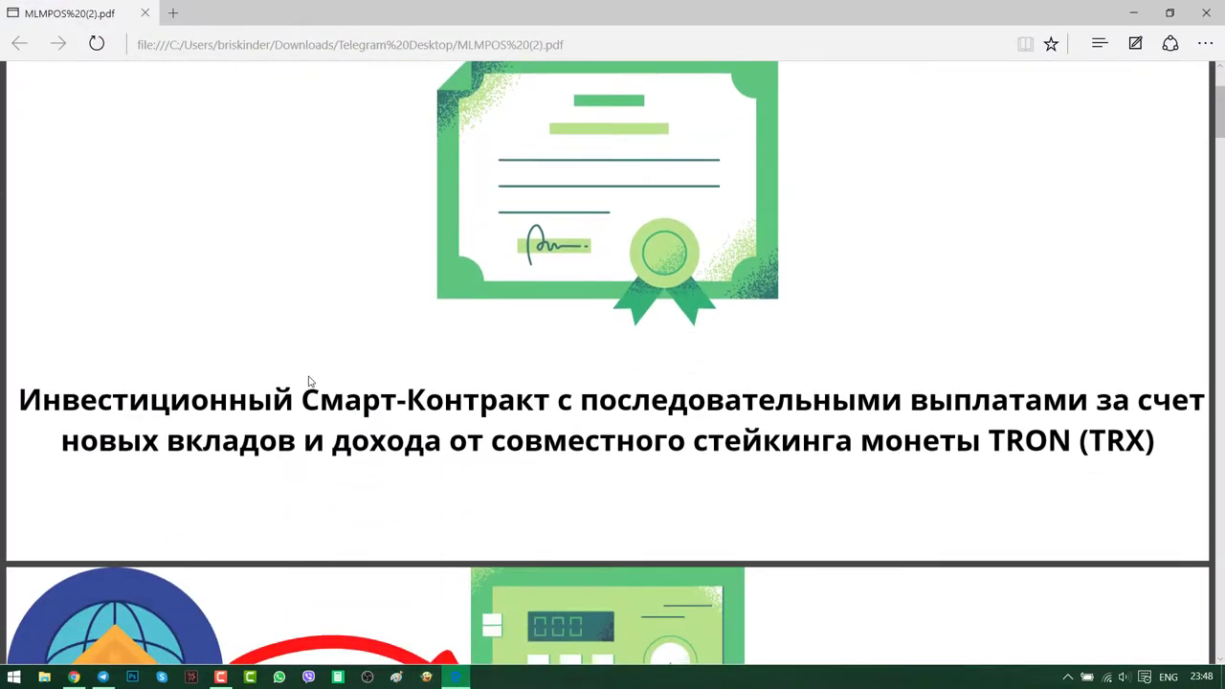